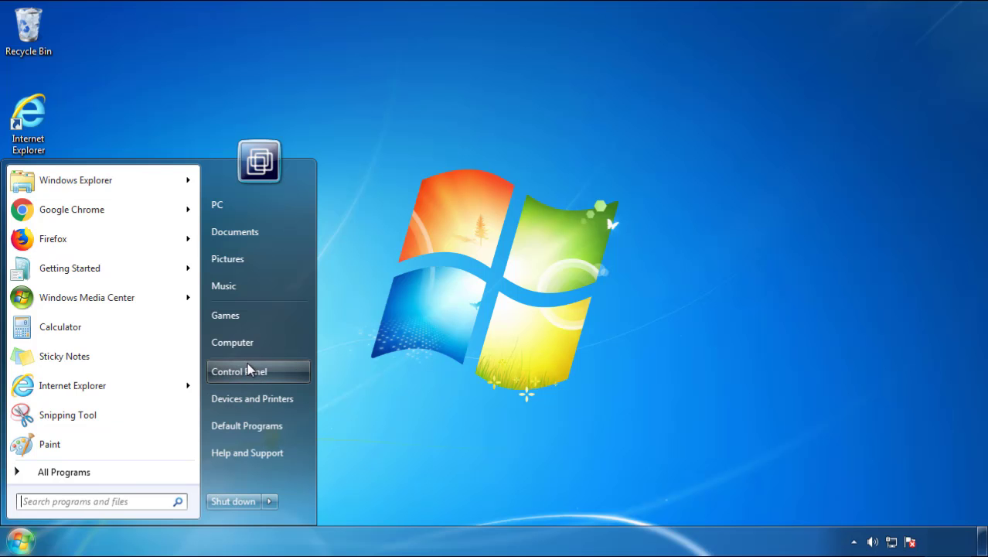
- Open the list of installed programs for uninstalling and sort it by installation date, newest first
{"action": "left_click", "coordinate": [248, 370]}
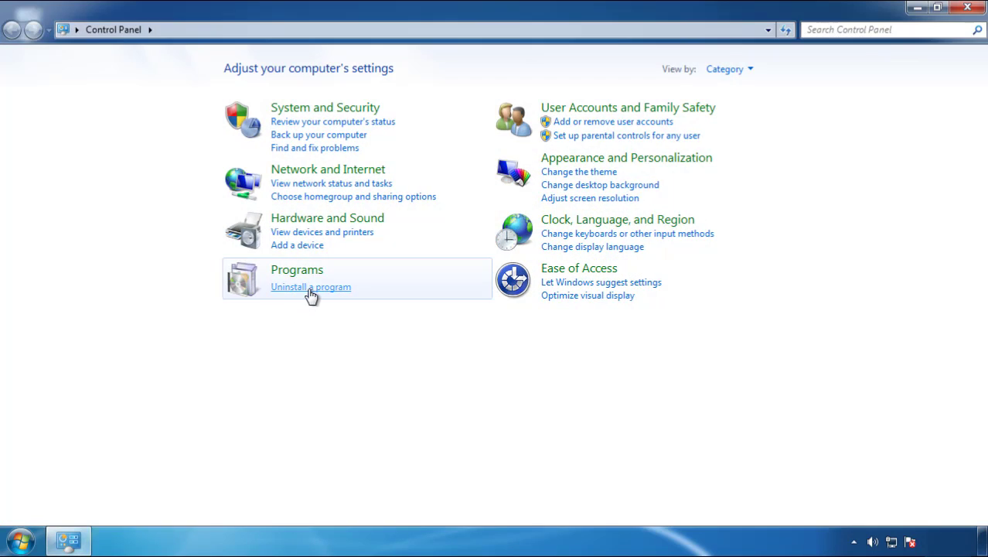
{"action": "left_click", "coordinate": [309, 290]}
{"action": "left_click", "coordinate": [579, 146]}
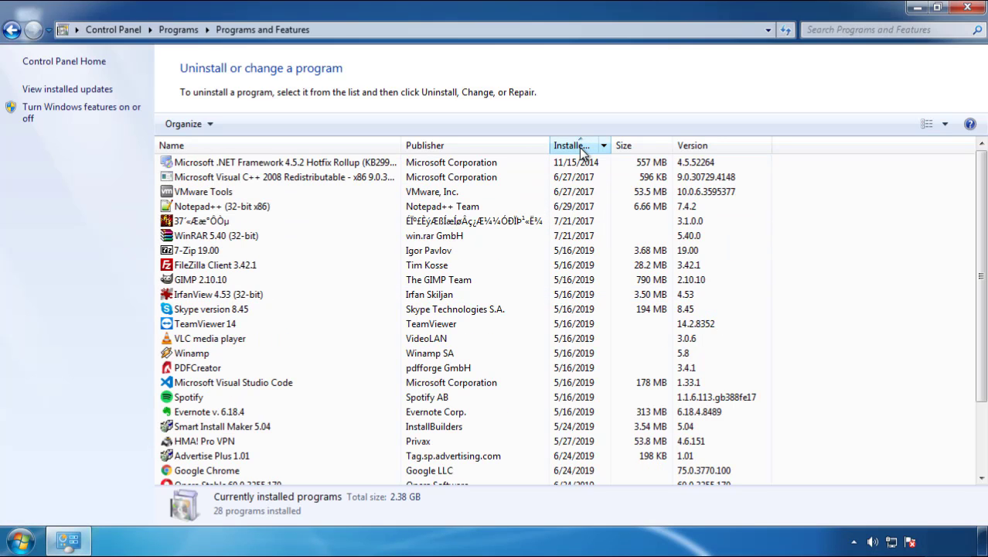
{"action": "left_click", "coordinate": [574, 147]}
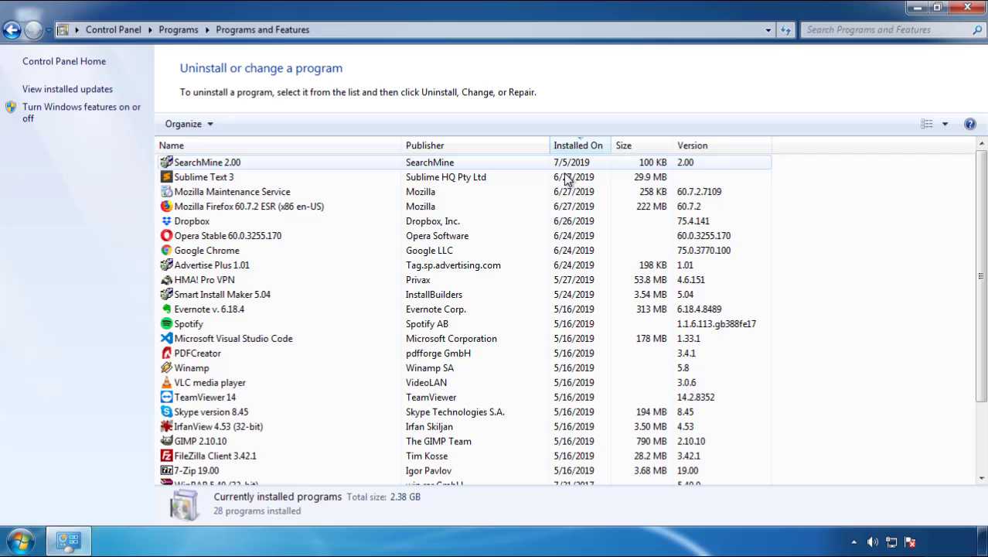
- Uninstall SearchMine 2.00 from the computer and close the list of installed programs
{"action": "left_click", "coordinate": [207, 165]}
{"action": "left_click", "coordinate": [246, 123]}
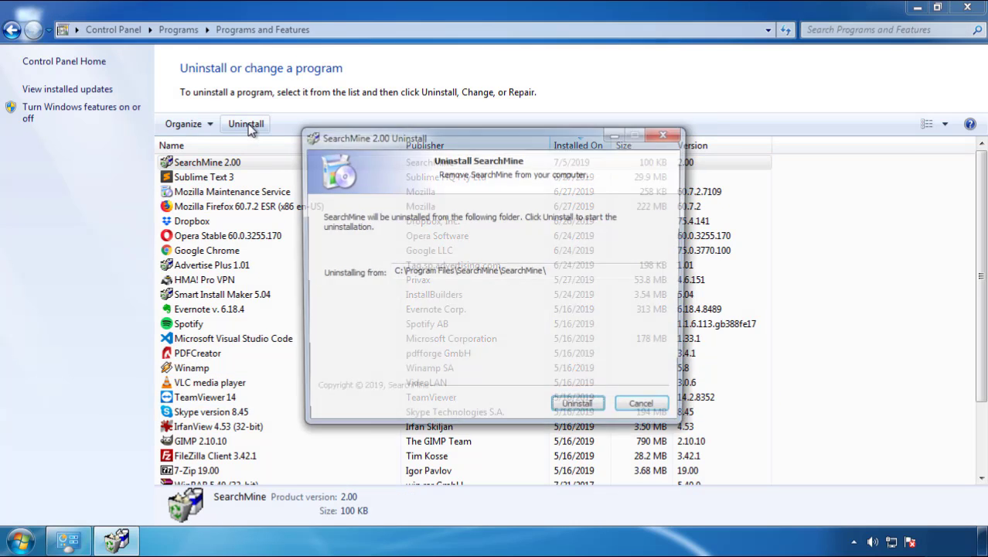
{"action": "left_click", "coordinate": [573, 409]}
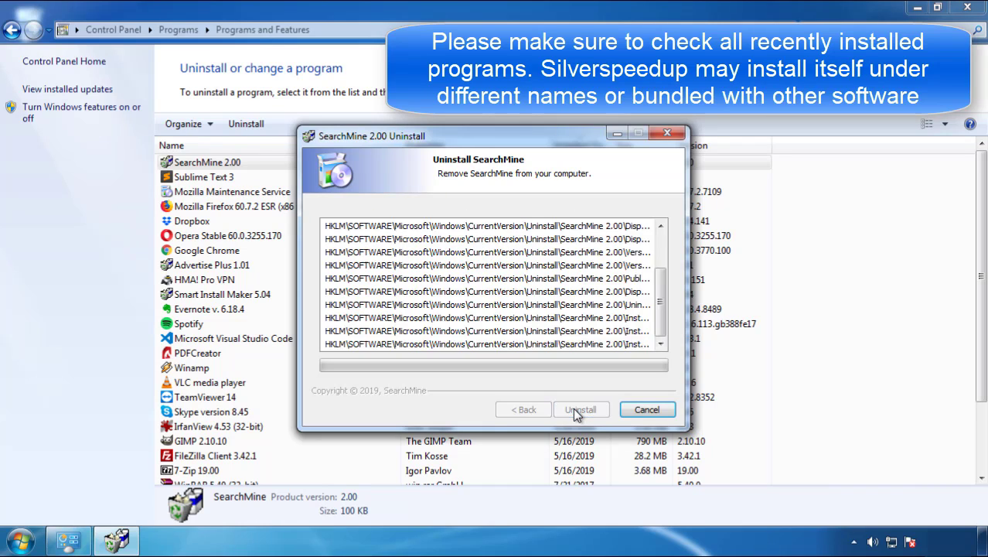
{"action": "left_click", "coordinate": [580, 409]}
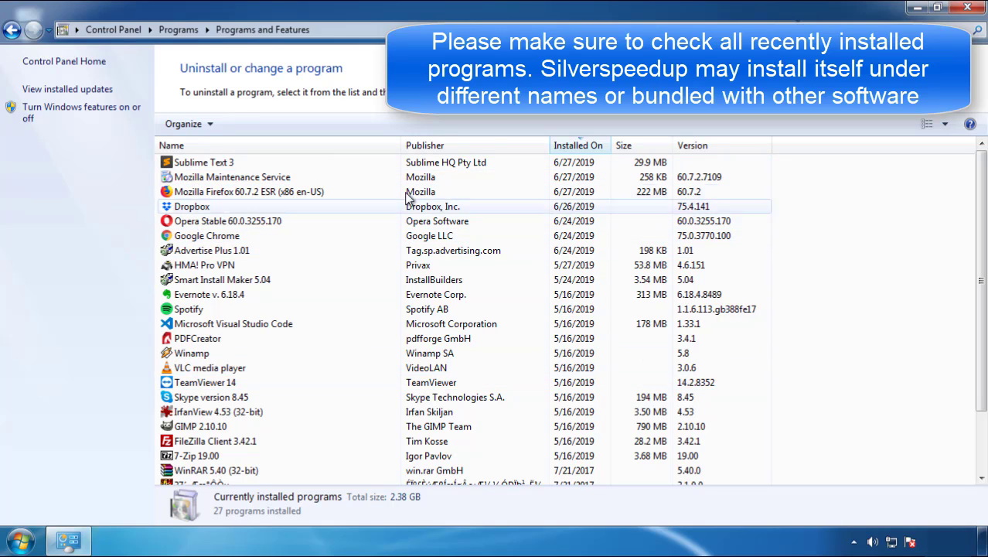
{"action": "left_click", "coordinate": [968, 9]}
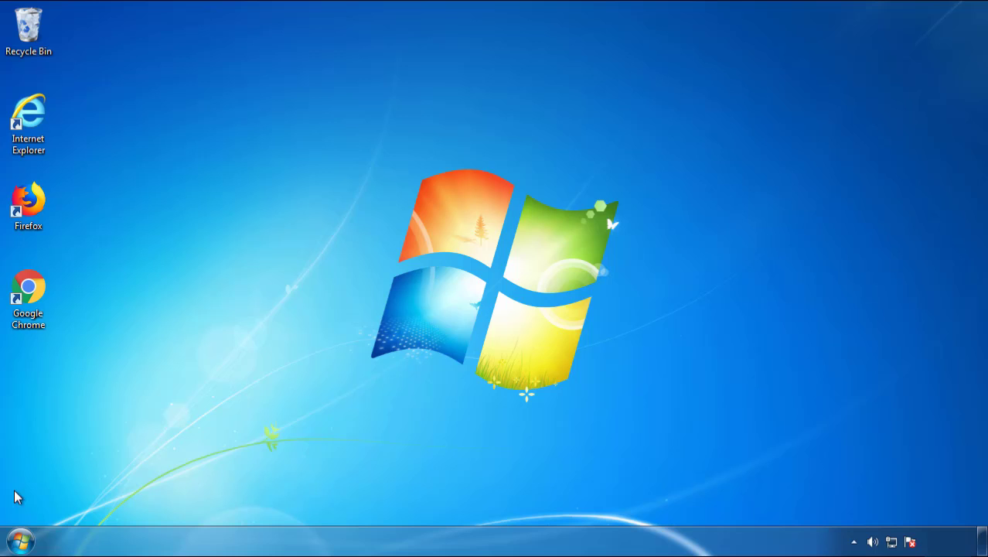
- Restart the computer and boot Windows 7 into Safe Mode from the advanced boot options
{"action": "left_click", "coordinate": [20, 541]}
{"action": "mouse_move", "coordinate": [267, 502]}
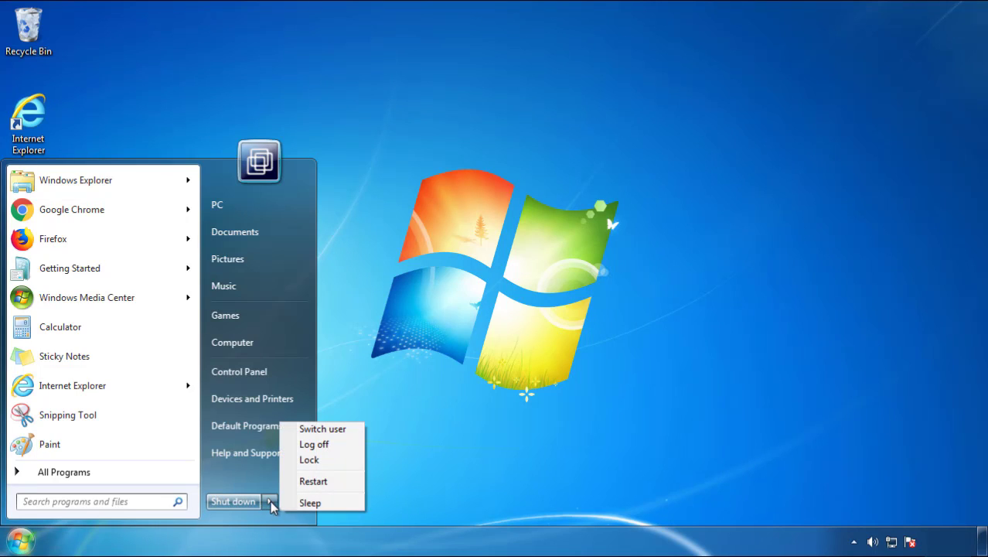
{"action": "left_click", "coordinate": [509, 466]}
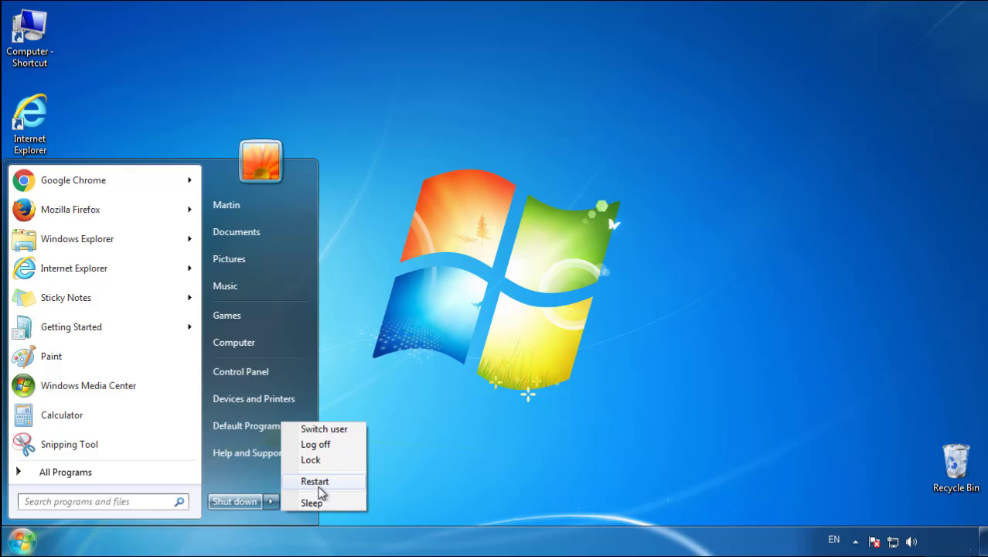
{"action": "left_click", "coordinate": [318, 483]}
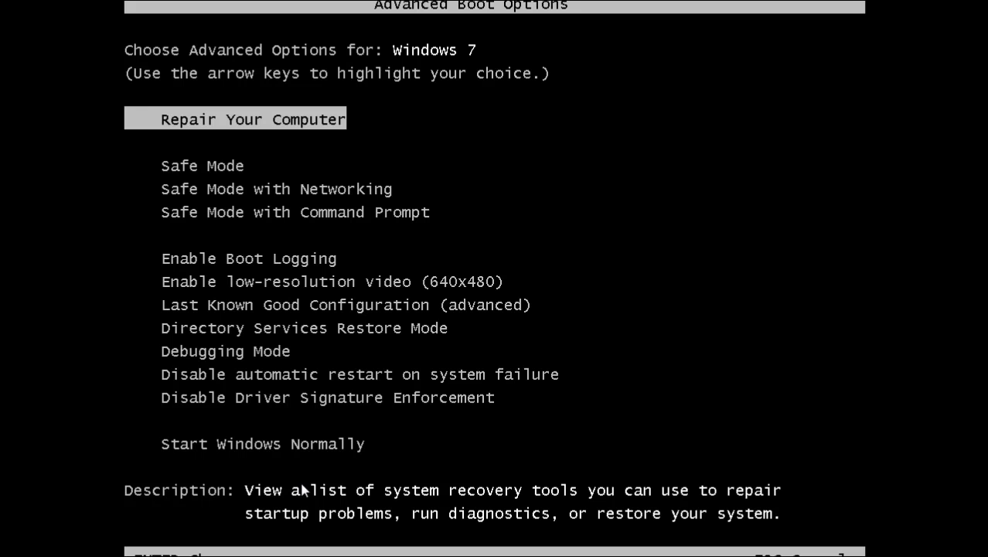
{"action": "key", "text": "Down"}
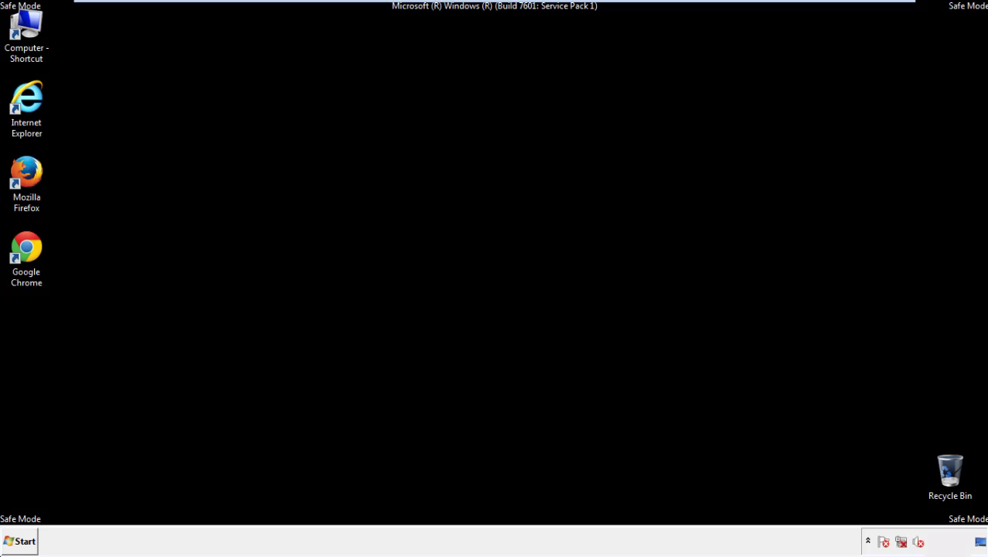
- Switch to Mozilla Firefox and decline making it the default browser
{"action": "double_click", "coordinate": [34, 178]}
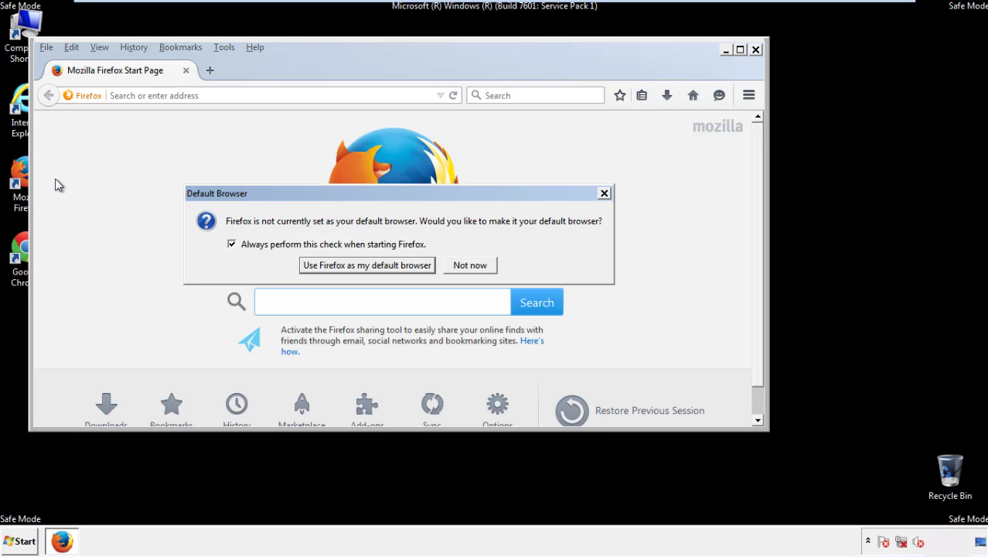
{"action": "left_click", "coordinate": [481, 266]}
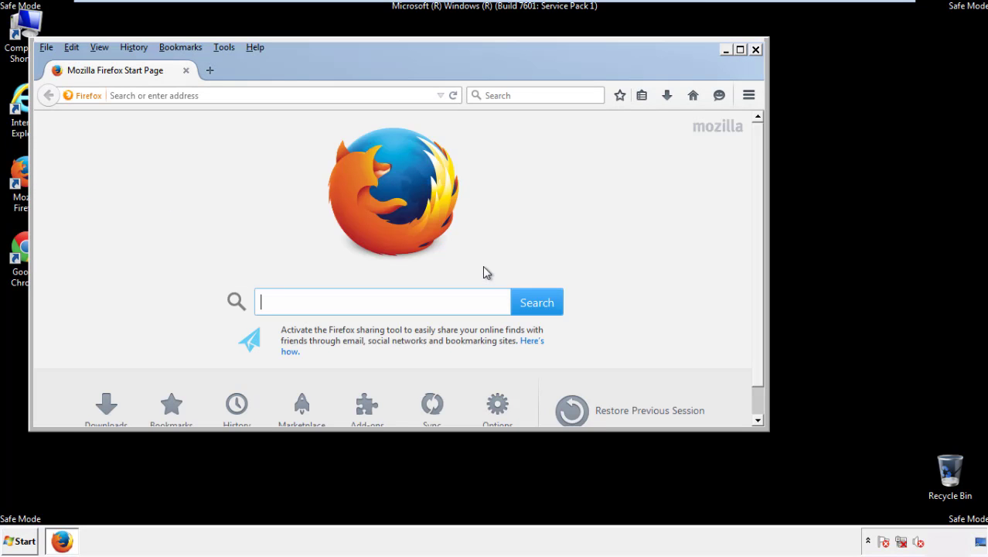
- Hide the browser's Menu Bar and show it again
{"action": "right_click", "coordinate": [302, 65]}
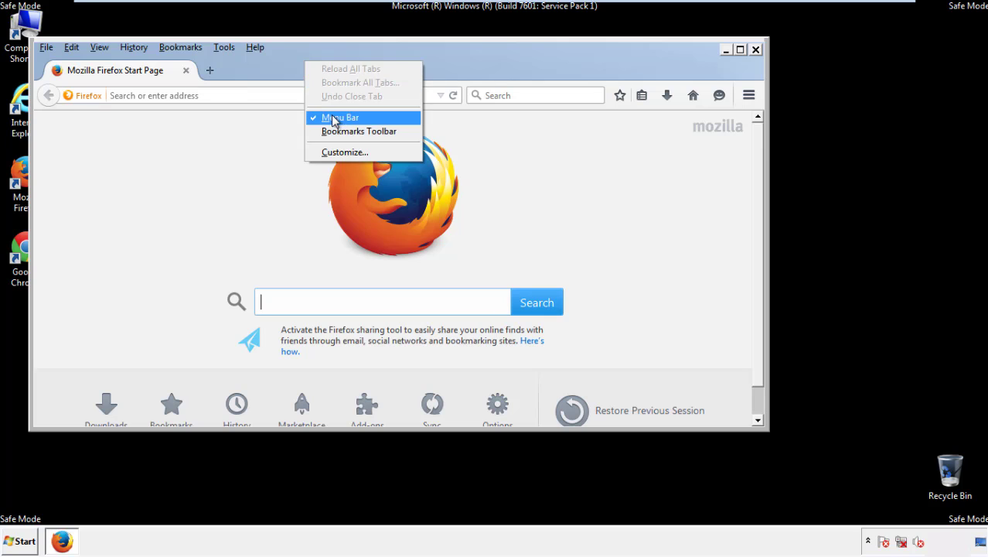
{"action": "left_click", "coordinate": [331, 116]}
{"action": "right_click", "coordinate": [311, 63]}
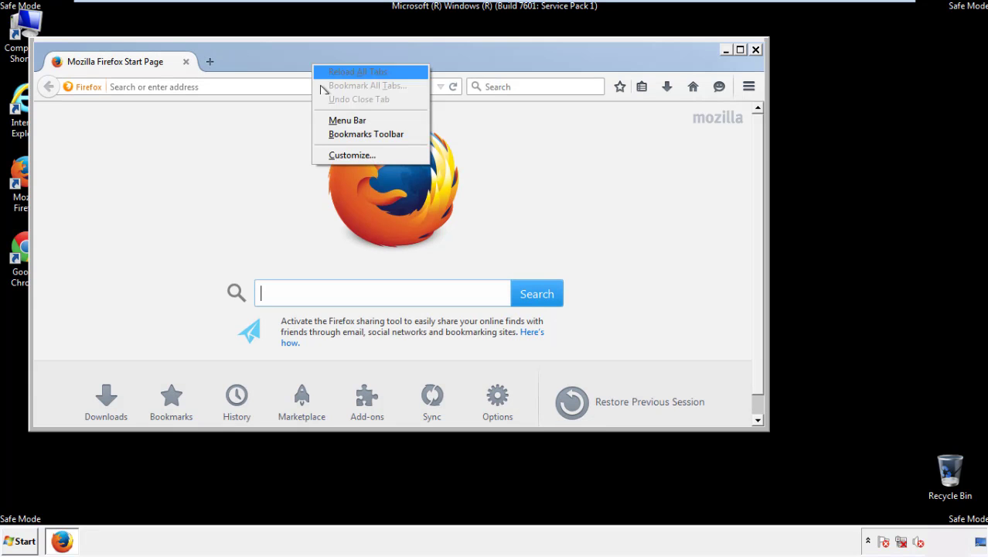
{"action": "left_click", "coordinate": [332, 122]}
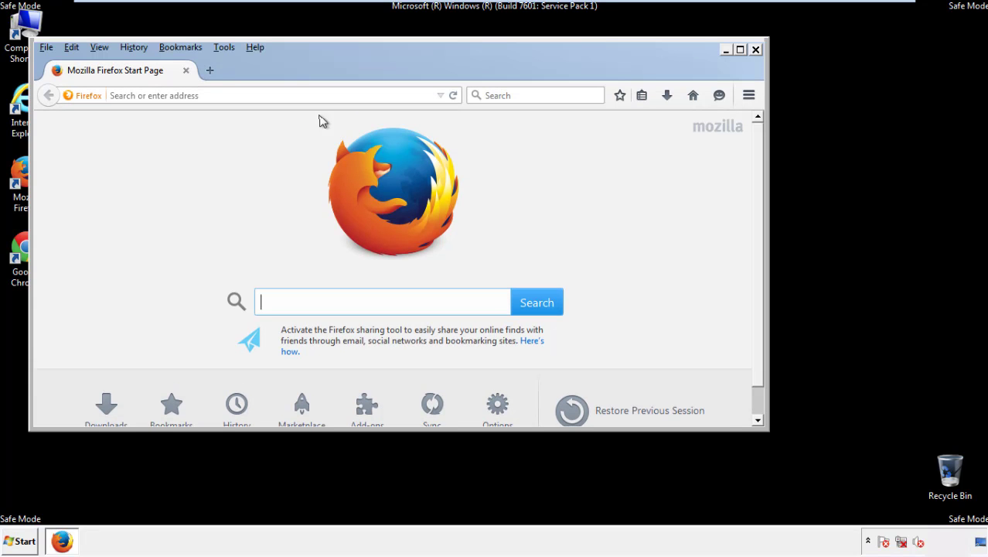
- Clear the browser's recent history for the time range Everything, including cookies, cache, active logins, offline website data and site preferences
{"action": "left_click", "coordinate": [137, 48]}
{"action": "left_click", "coordinate": [147, 78]}
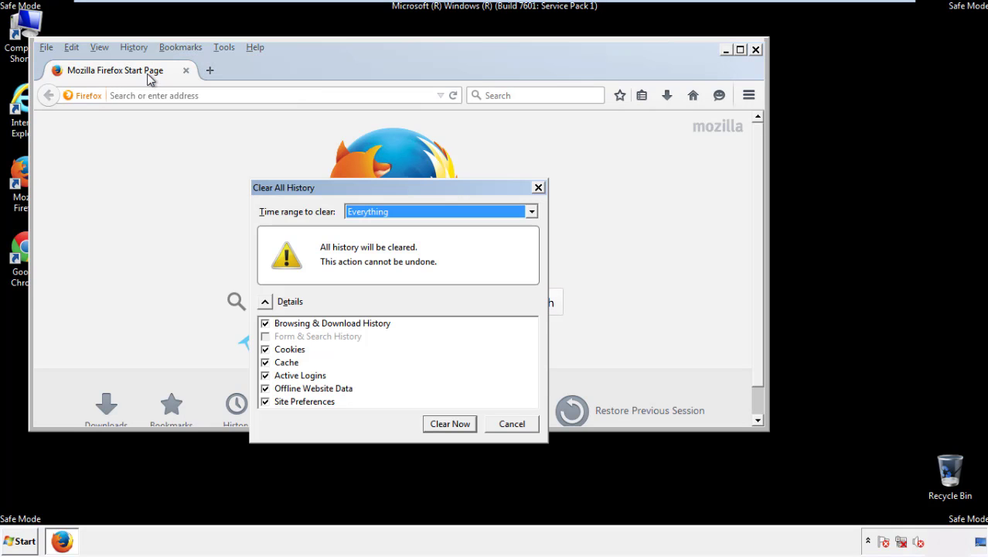
{"action": "left_click", "coordinate": [366, 215]}
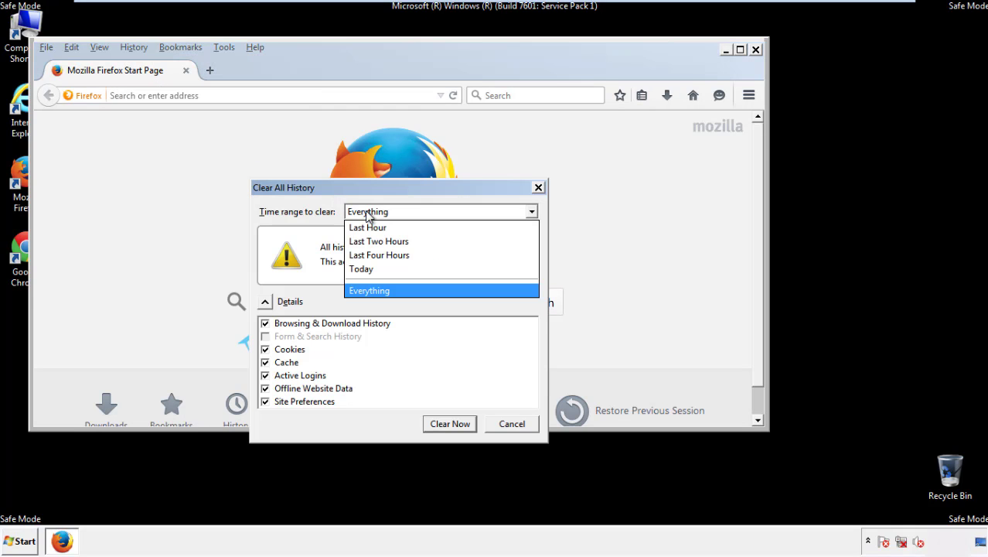
{"action": "left_click", "coordinate": [369, 288]}
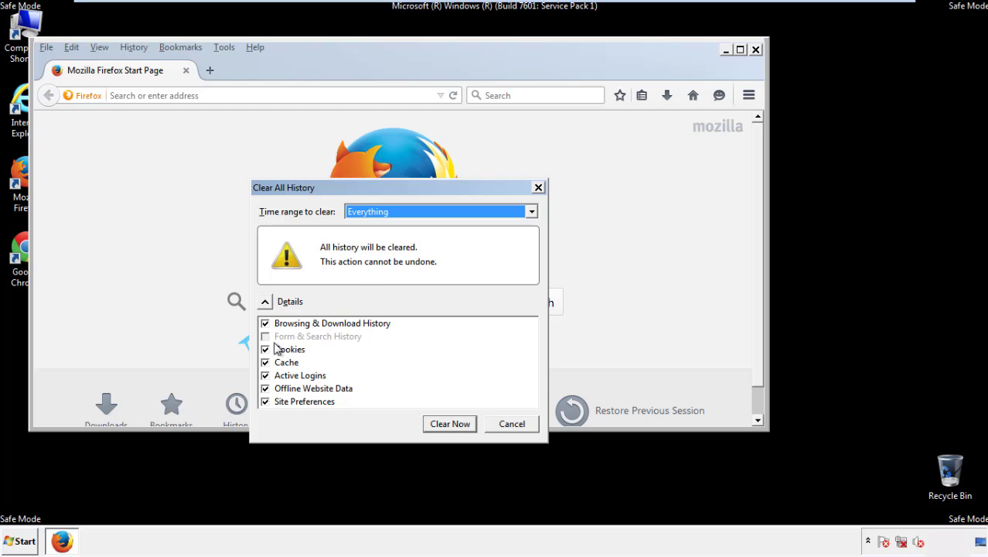
{"action": "left_click", "coordinate": [264, 388]}
{"action": "left_click", "coordinate": [264, 388]}
{"action": "left_click", "coordinate": [265, 401]}
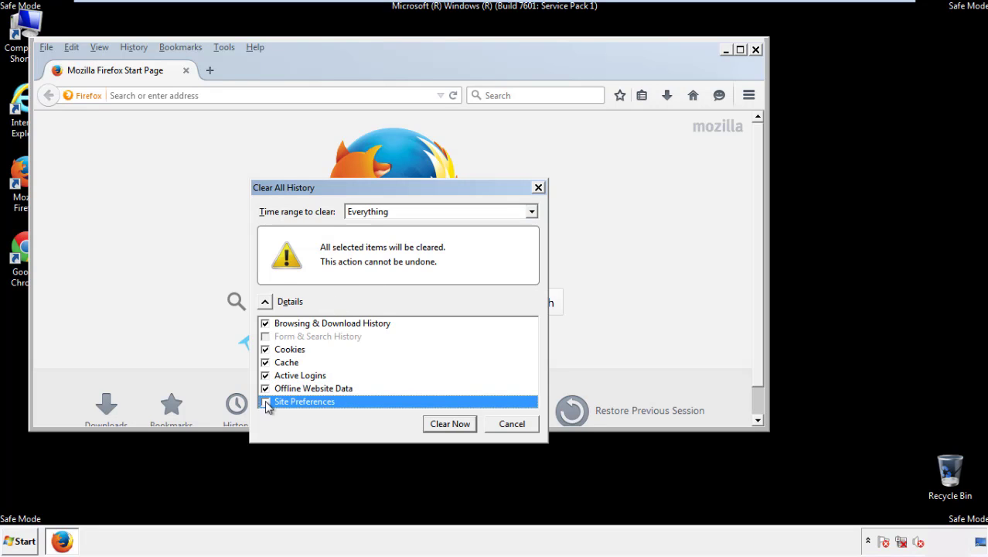
{"action": "left_click", "coordinate": [265, 401]}
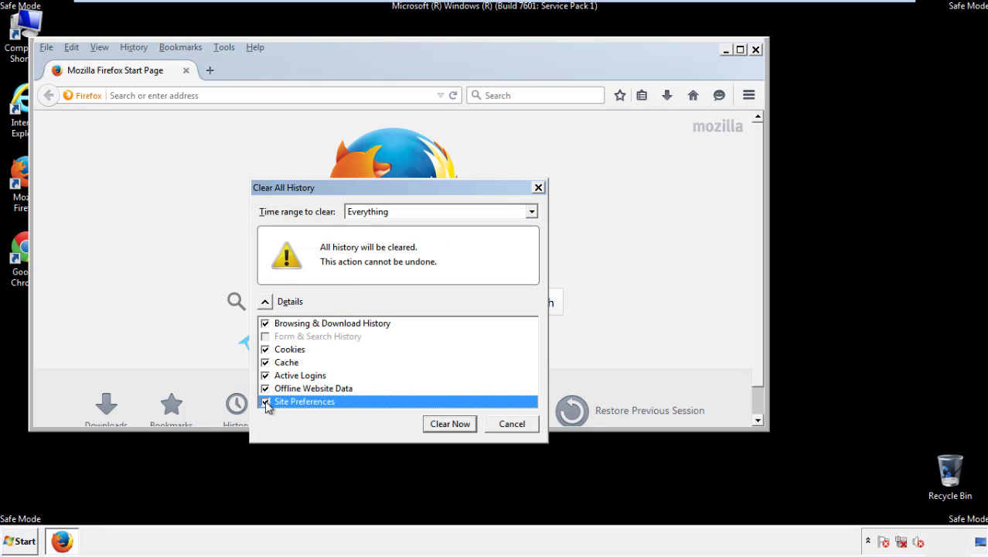
{"action": "left_click", "coordinate": [449, 424]}
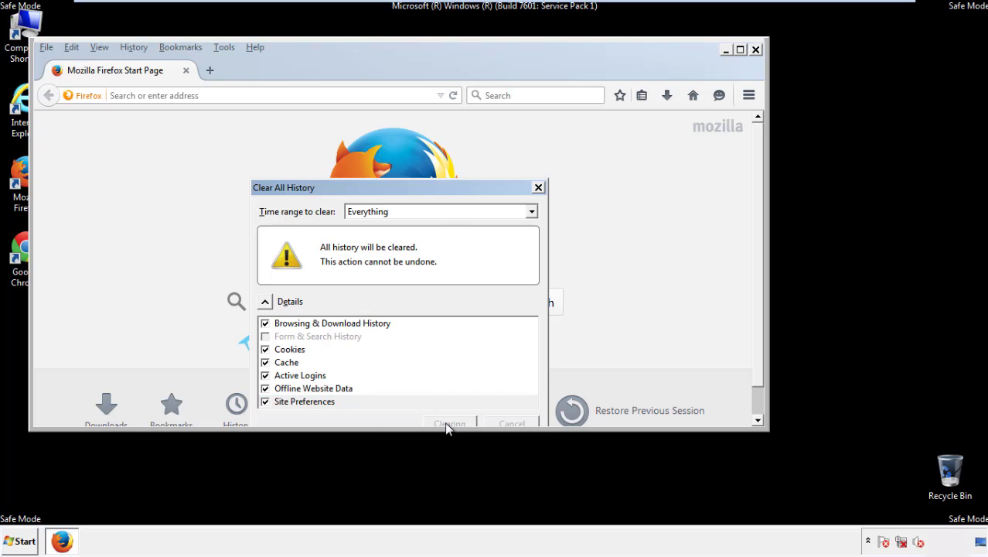
- Refresh Firefox to its default settings from the Troubleshooting Information page, finish the import, decline the default browser offer and close it
{"action": "left_click", "coordinate": [255, 47]}
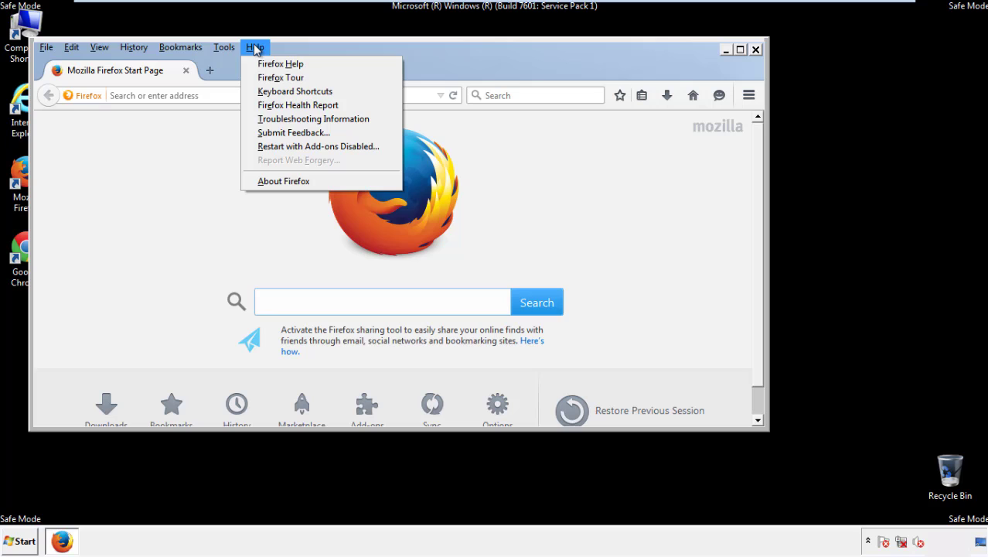
{"action": "left_click", "coordinate": [286, 119]}
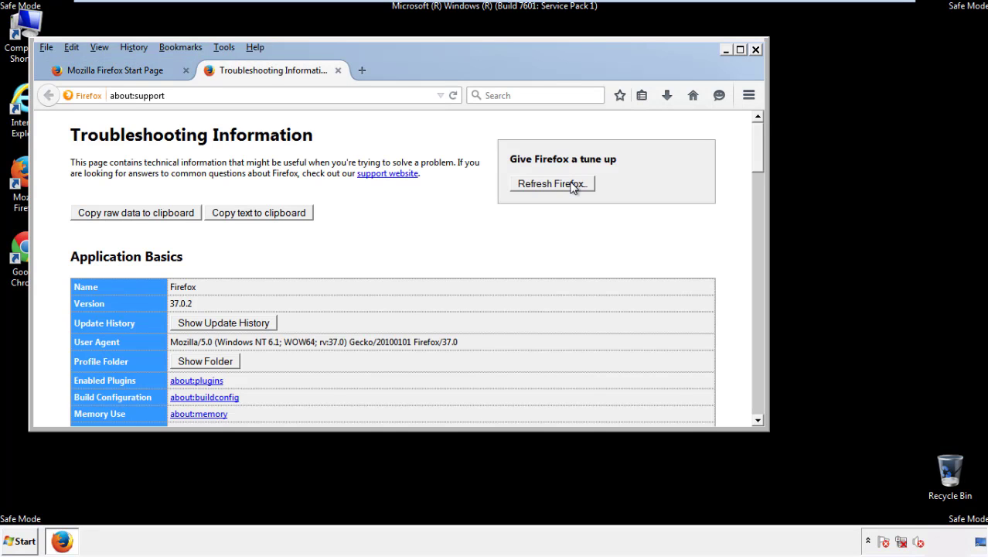
{"action": "left_click", "coordinate": [572, 187]}
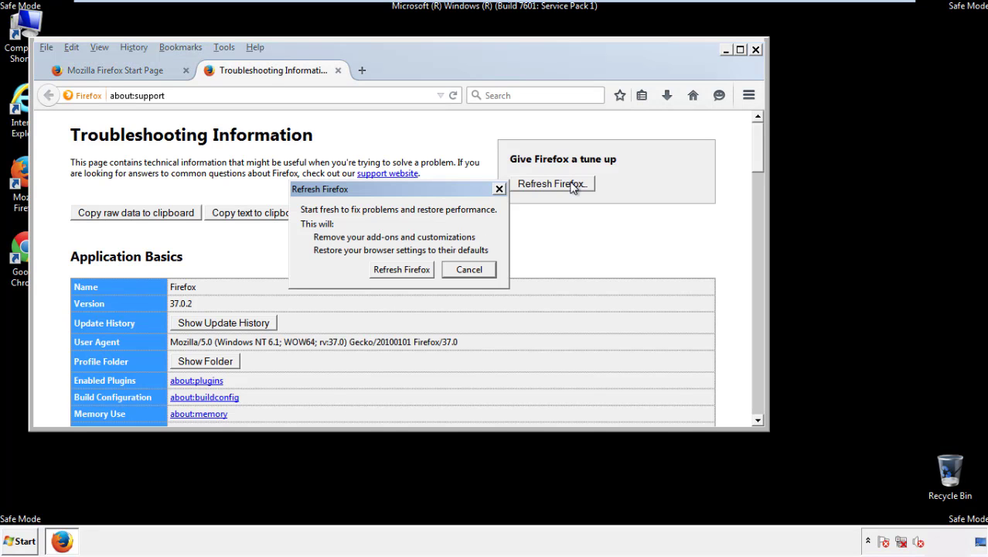
{"action": "left_click", "coordinate": [401, 269]}
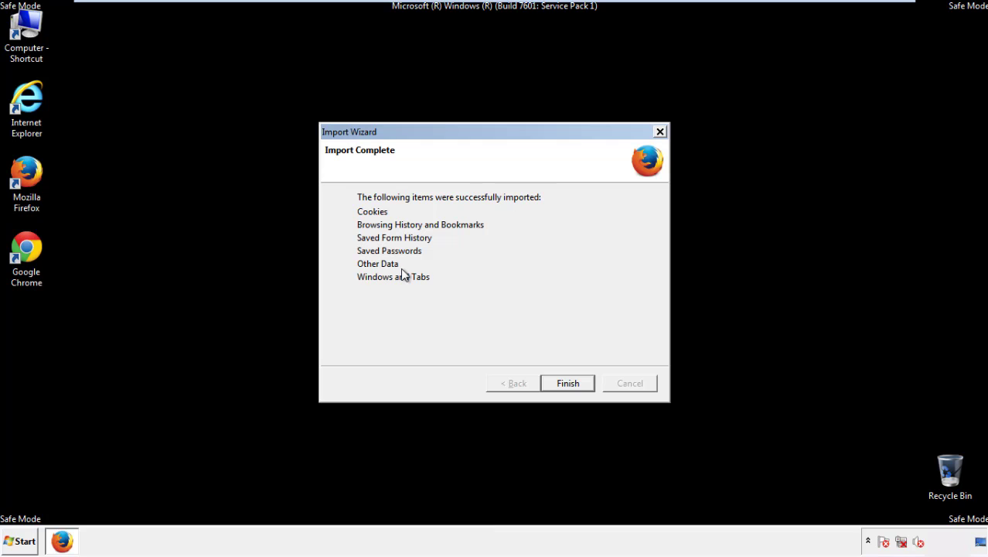
{"action": "left_click", "coordinate": [568, 384]}
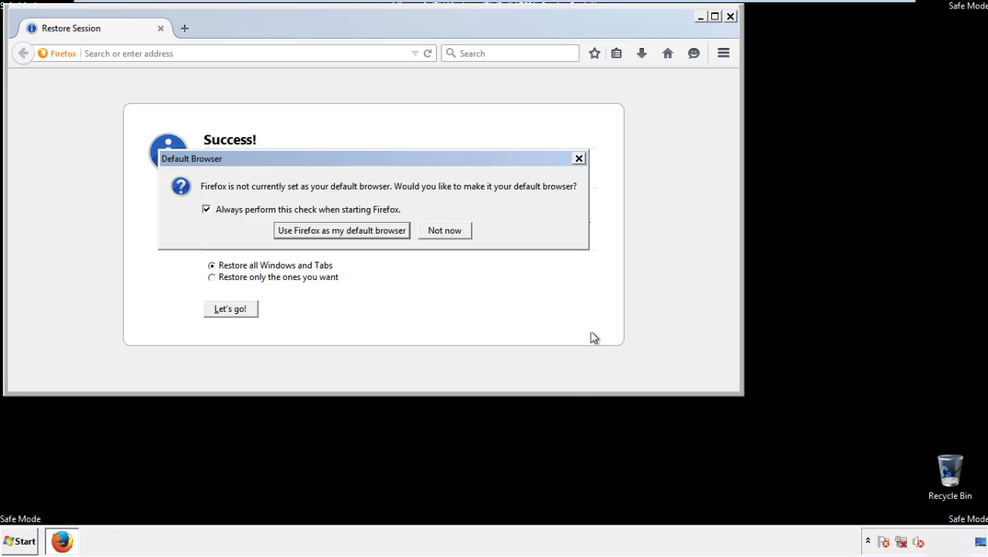
{"action": "left_click", "coordinate": [447, 230]}
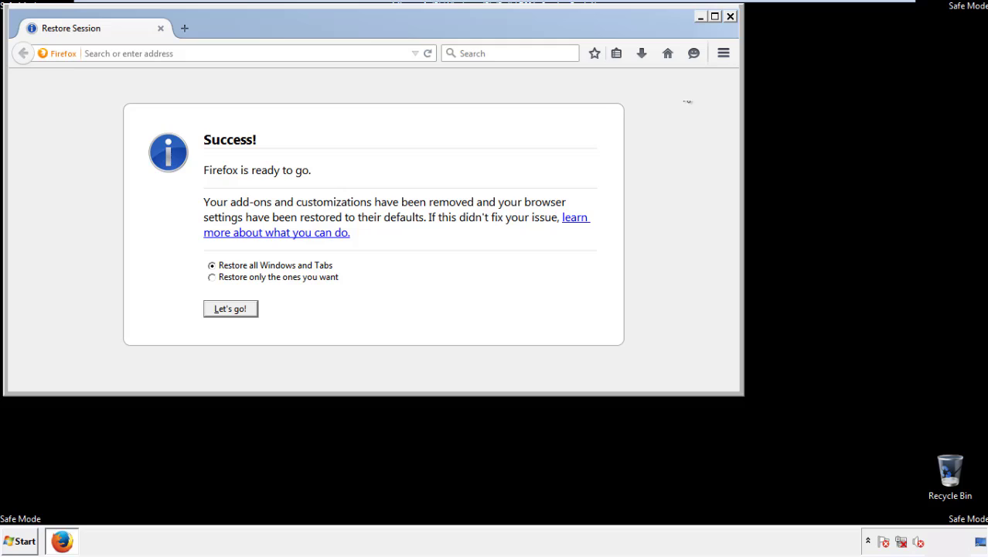
{"action": "left_click", "coordinate": [729, 16]}
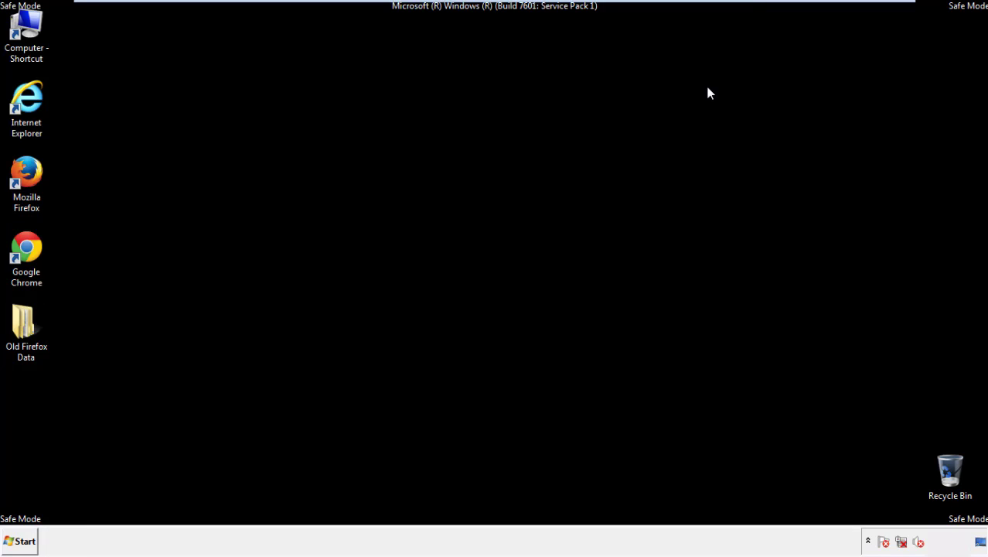
- Switch to Google Chrome and stop it from asking to become the default browser
{"action": "left_click", "coordinate": [23, 247]}
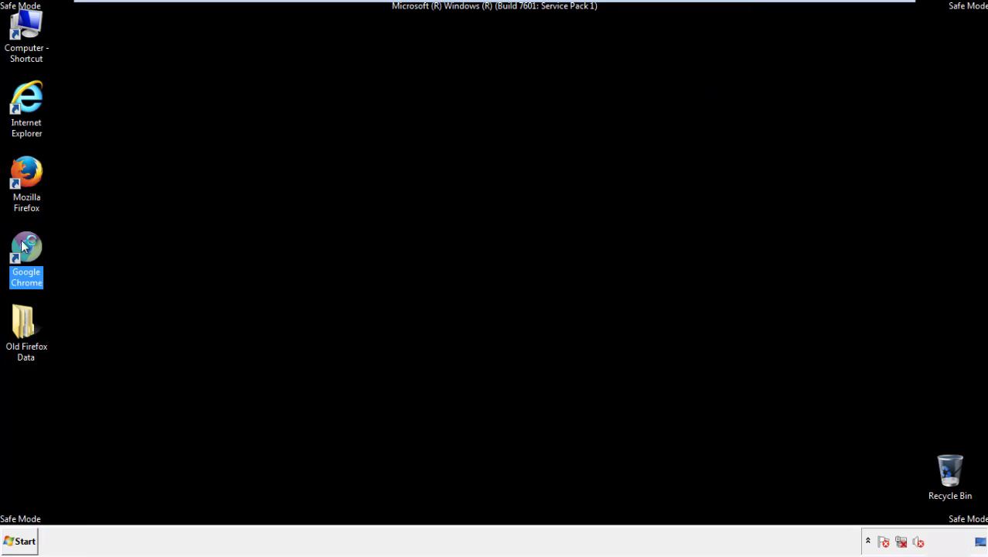
{"action": "double_click", "coordinate": [22, 242]}
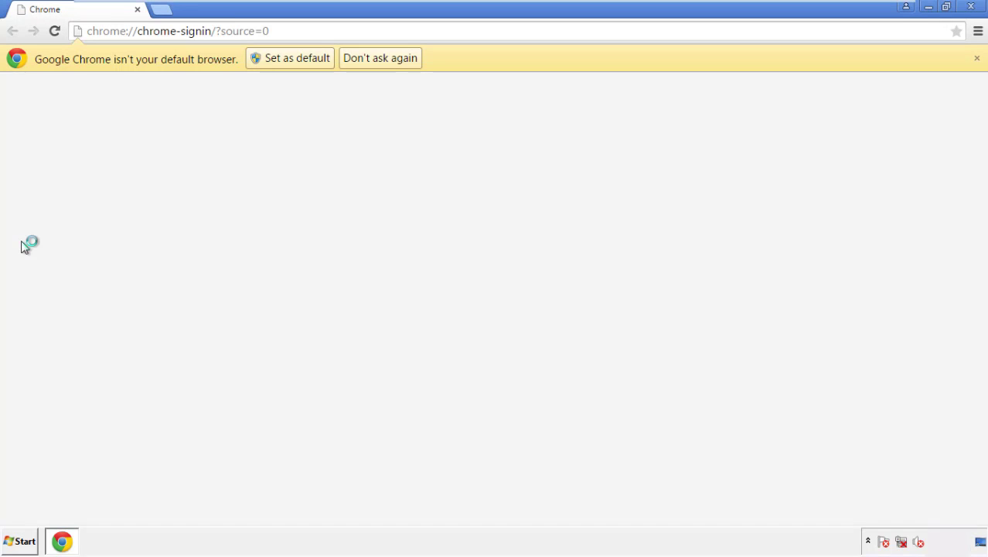
{"action": "left_click", "coordinate": [380, 58]}
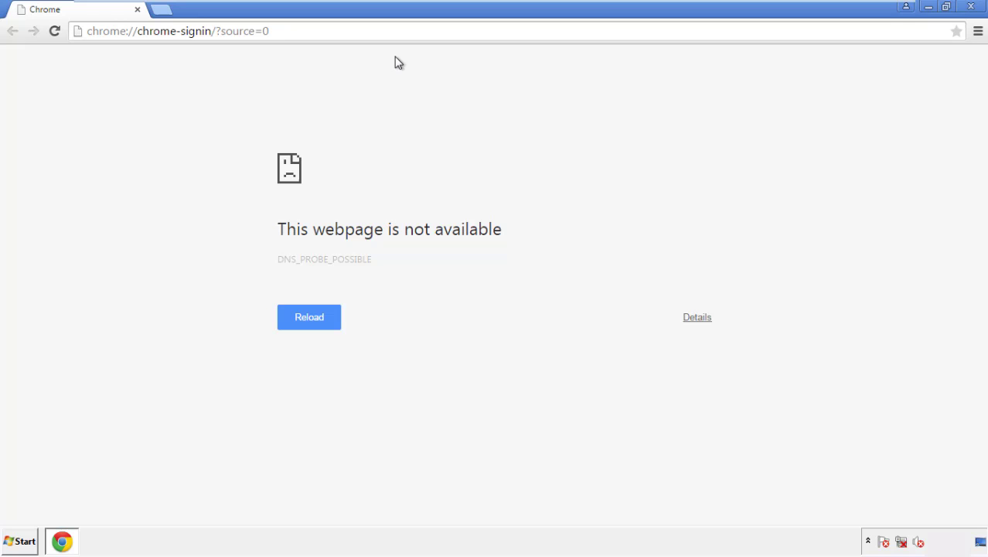
- Clear Chrome's browsing data from the beginning of time, including browsing and download history, cookies, cached files, autofill form data and hosted app data
{"action": "left_click", "coordinate": [980, 36]}
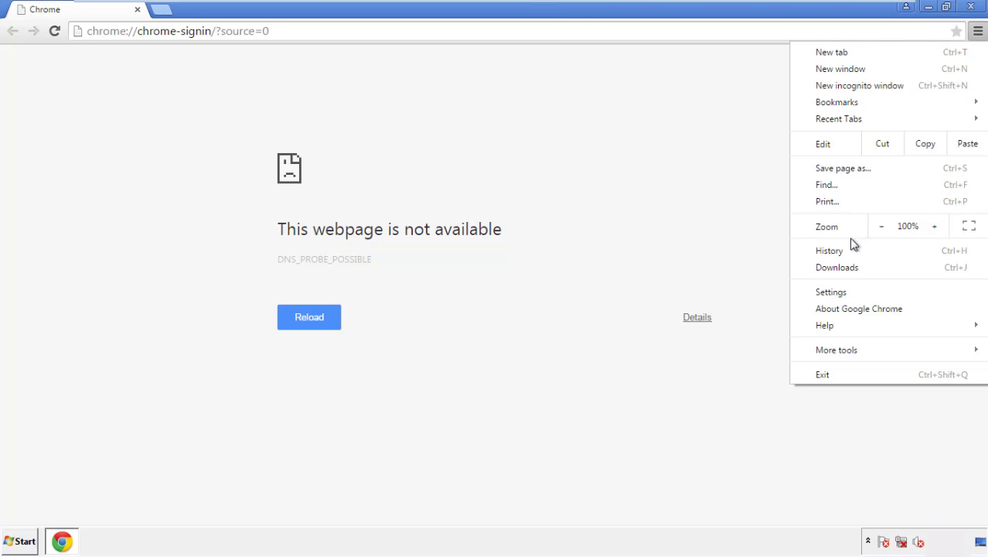
{"action": "left_click", "coordinate": [836, 291]}
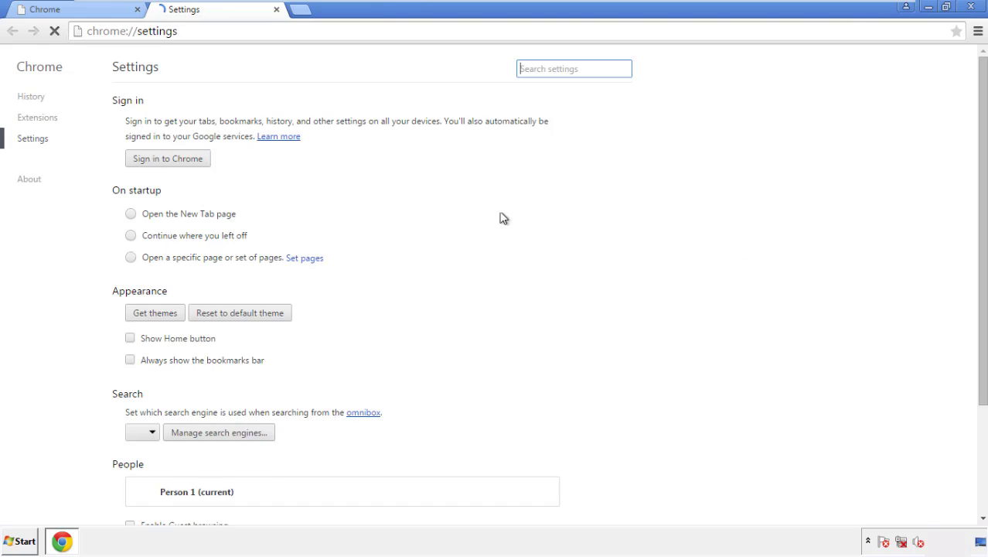
{"action": "left_click", "coordinate": [34, 99]}
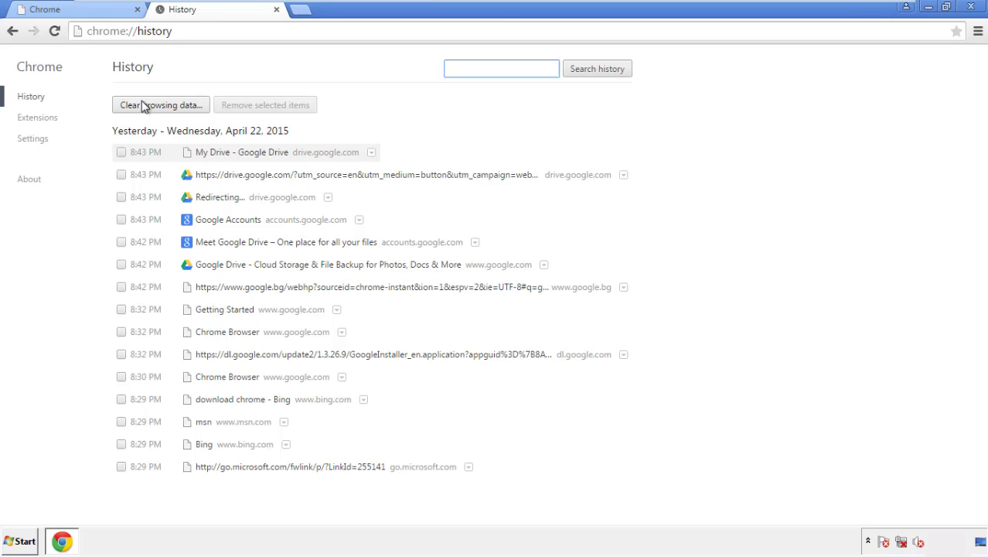
{"action": "left_click", "coordinate": [149, 108]}
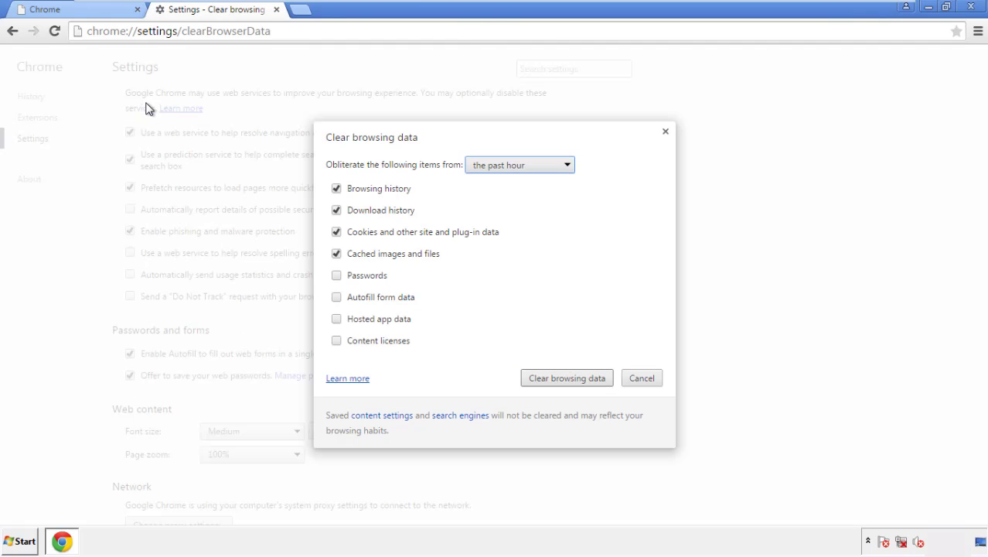
{"action": "left_click", "coordinate": [496, 166]}
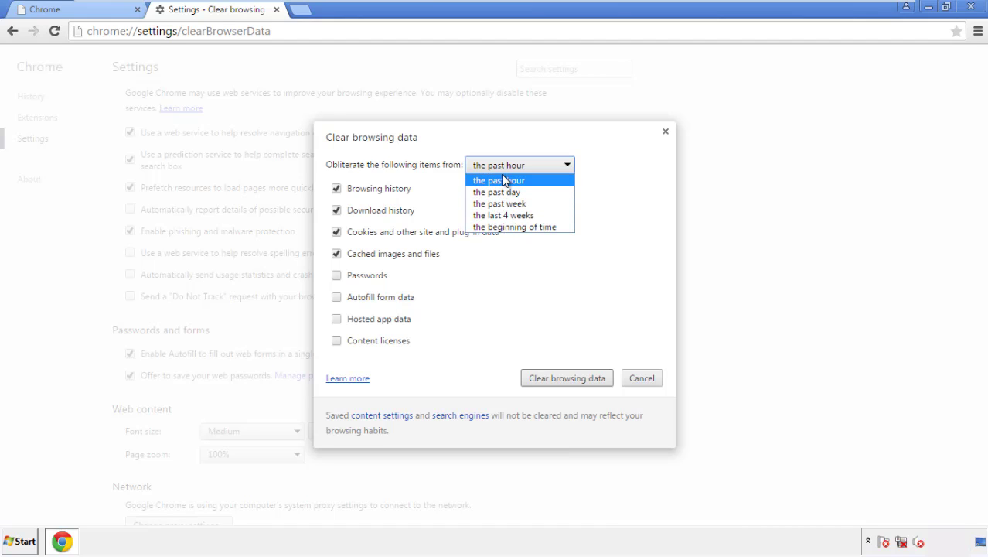
{"action": "left_click", "coordinate": [495, 228]}
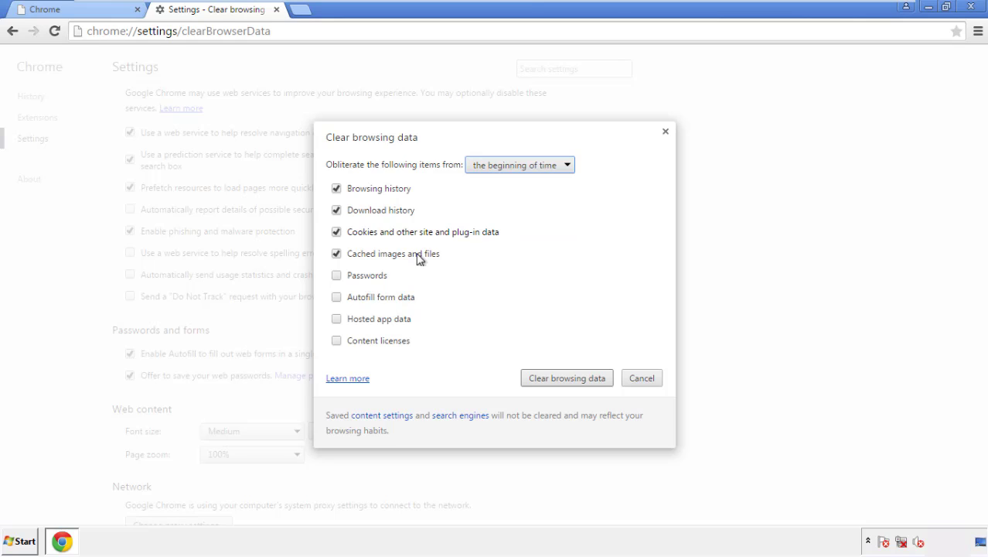
{"action": "left_click", "coordinate": [338, 299]}
{"action": "left_click", "coordinate": [338, 320]}
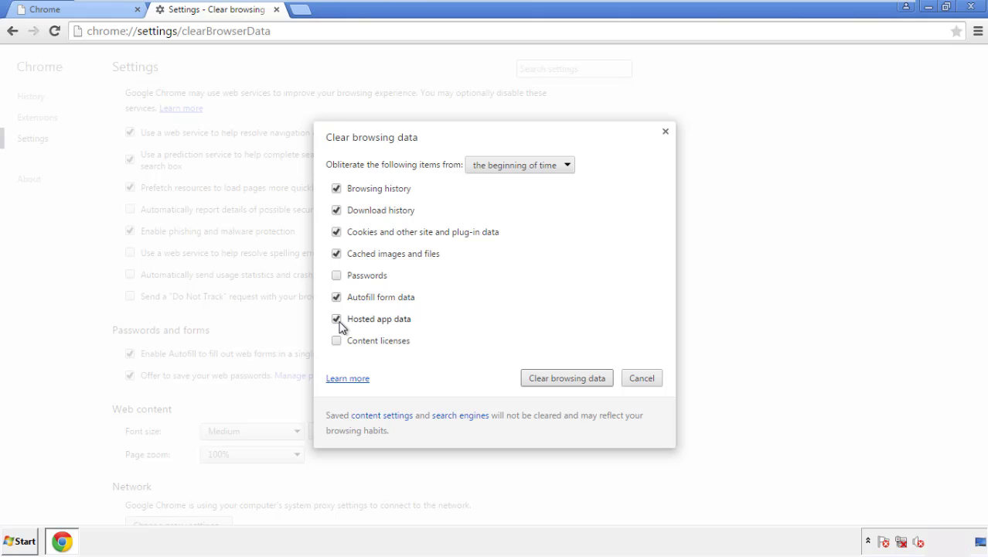
{"action": "left_click", "coordinate": [551, 378]}
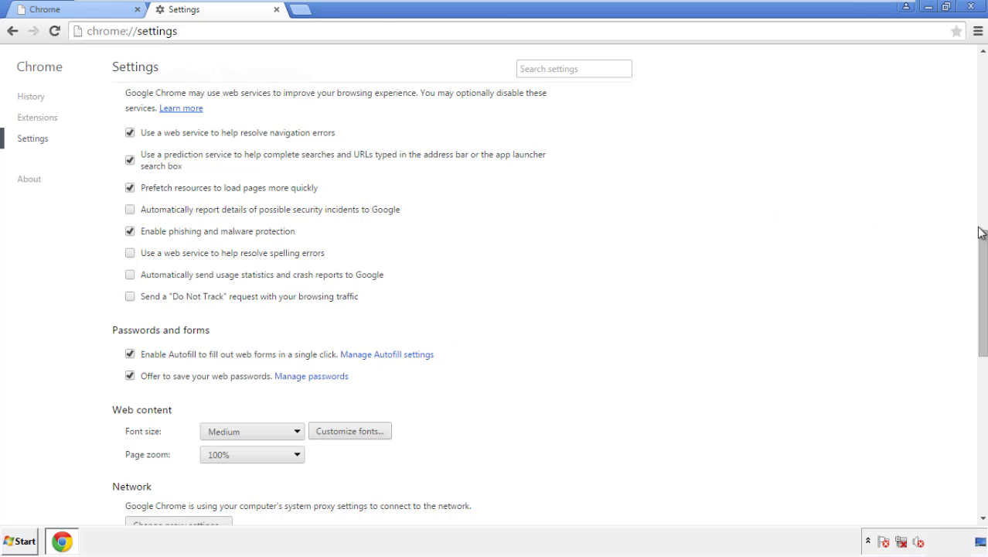
- Reset Chrome's settings to their original defaults and close the browser
{"action": "left_click_drag", "start_coordinate": [981, 233], "coordinate": [978, 429]}
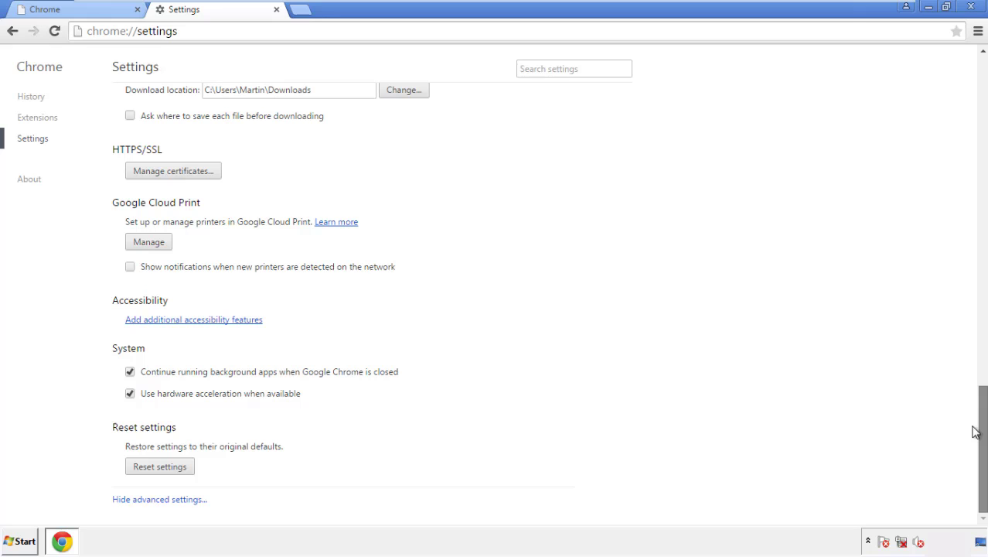
{"action": "left_click", "coordinate": [188, 471]}
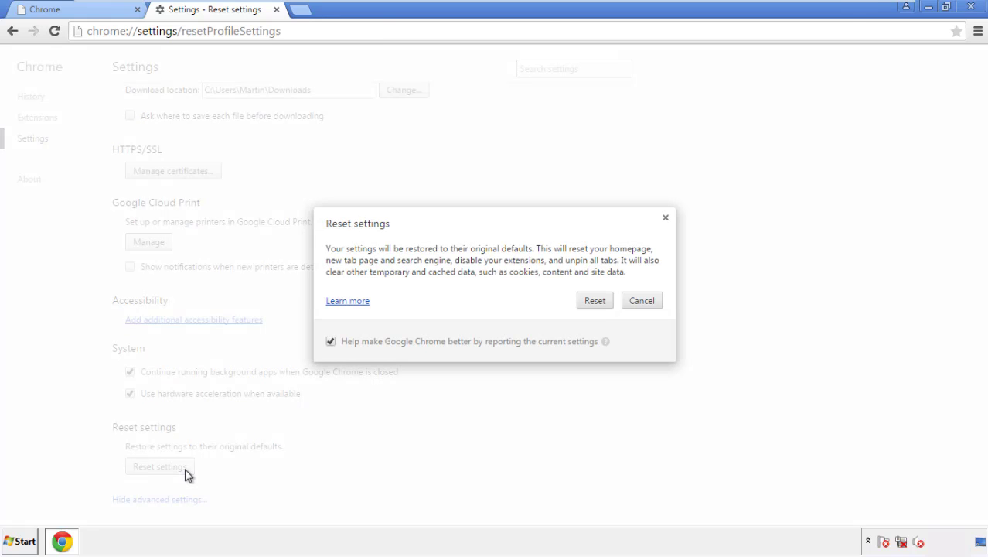
{"action": "left_click", "coordinate": [596, 302]}
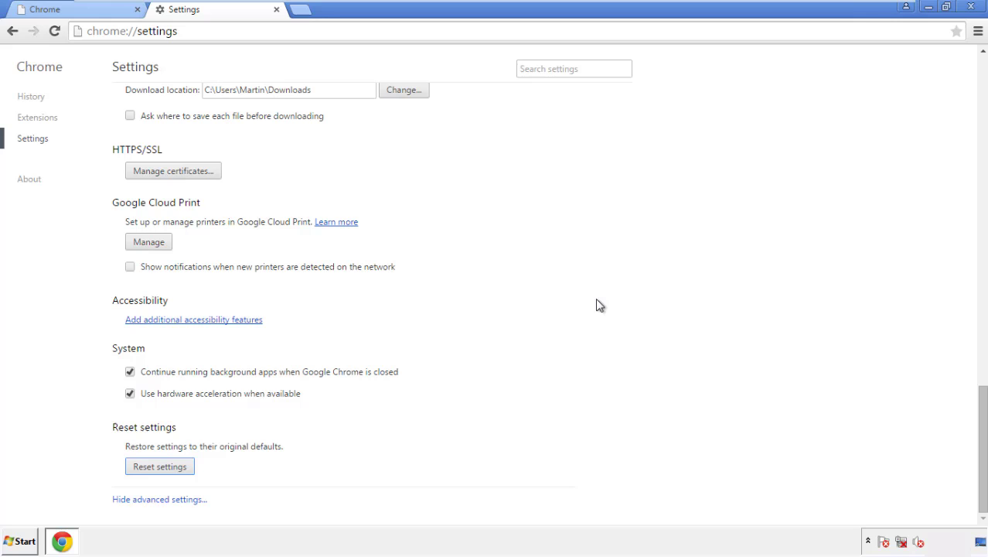
{"action": "left_click", "coordinate": [971, 7]}
{"action": "left_click", "coordinate": [542, 247]}
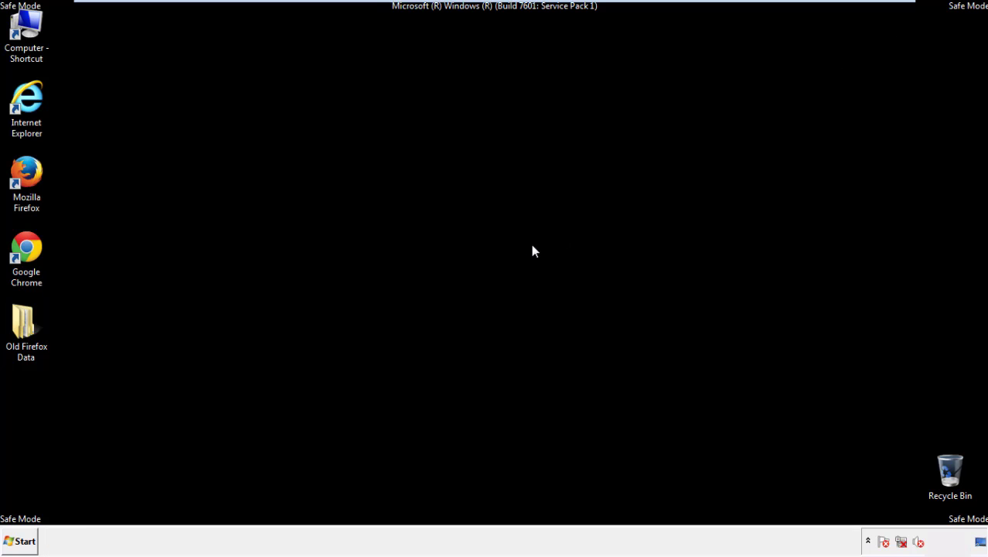
- Switch to Firefox, remove the suspicious Search Mine extension and close the browser
{"action": "double_click", "coordinate": [38, 194]}
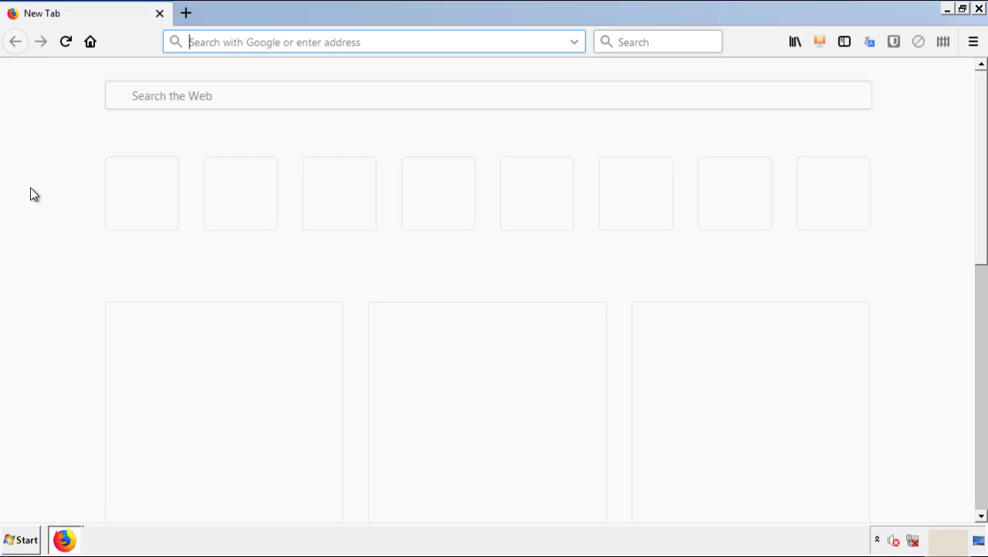
{"action": "left_click", "coordinate": [973, 41]}
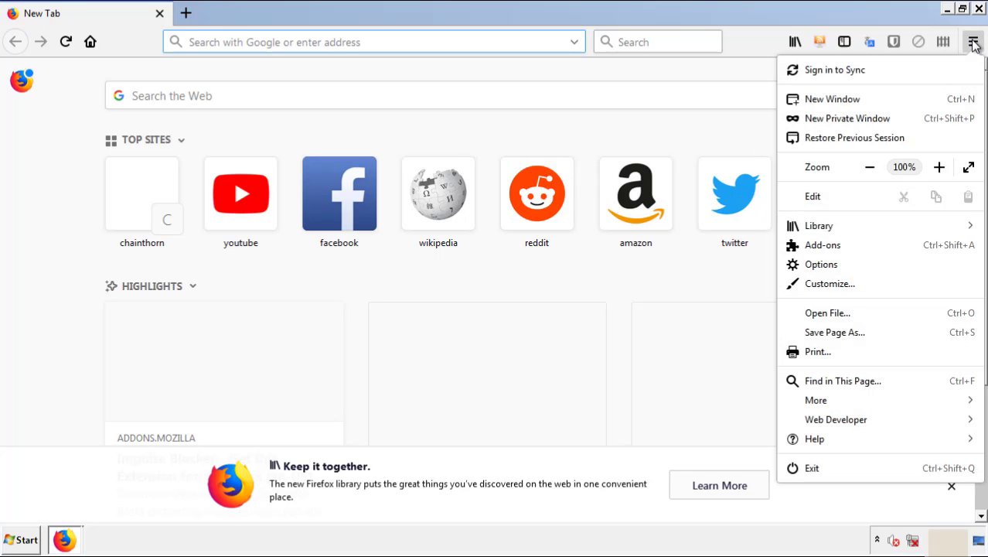
{"action": "left_click", "coordinate": [913, 259]}
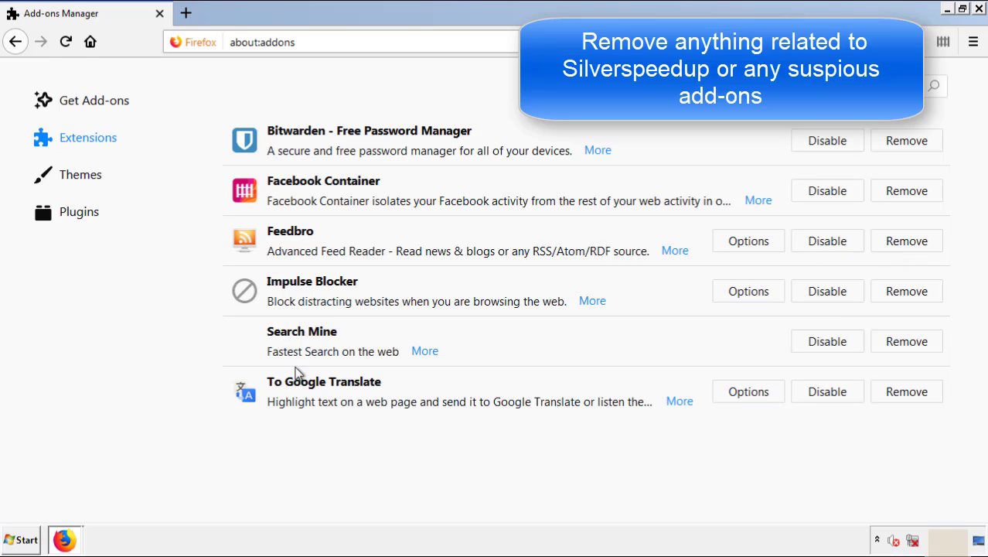
{"action": "left_click", "coordinate": [905, 345]}
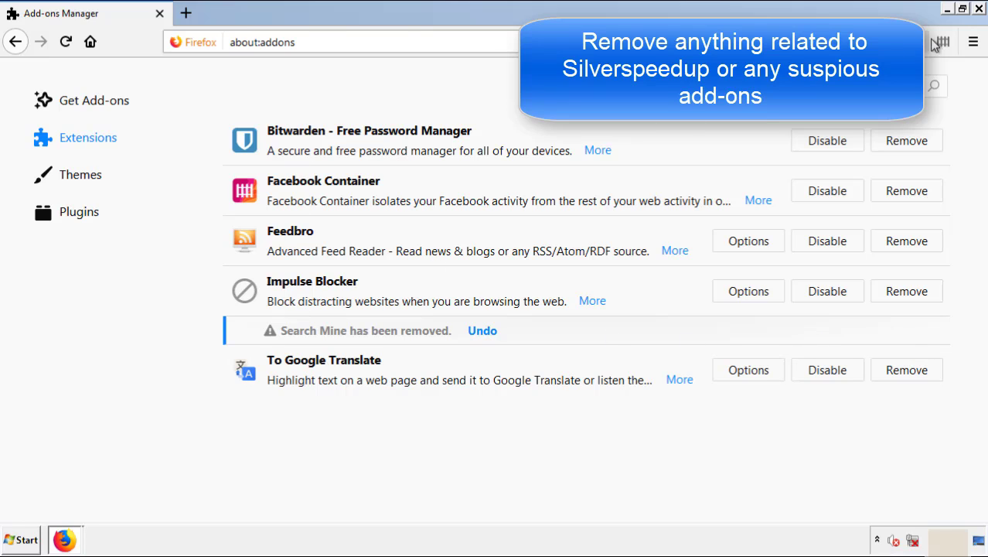
{"action": "left_click", "coordinate": [979, 10]}
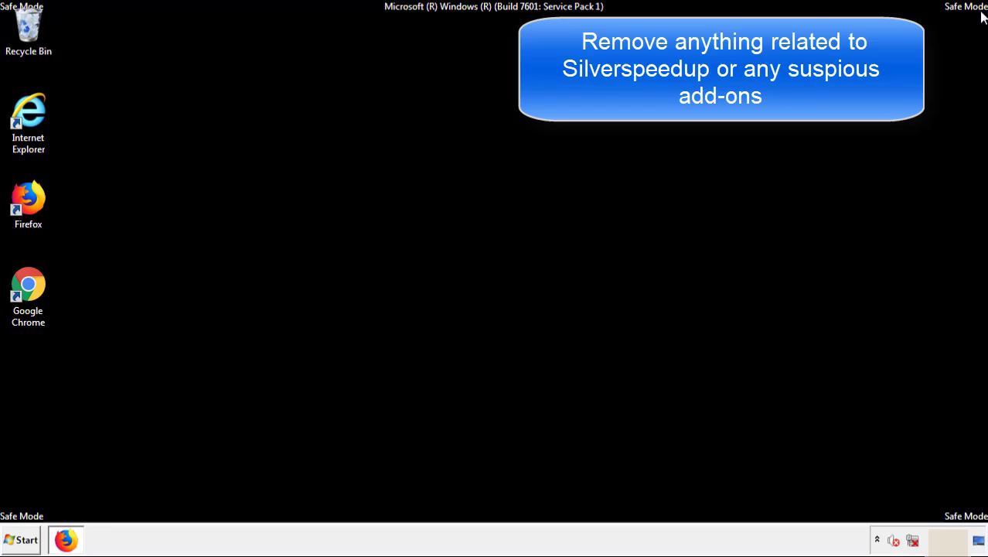
- Switch to Google Chrome, remove the suspicious Search Mine extension, confirm the removal and close the browser
{"action": "double_click", "coordinate": [26, 295]}
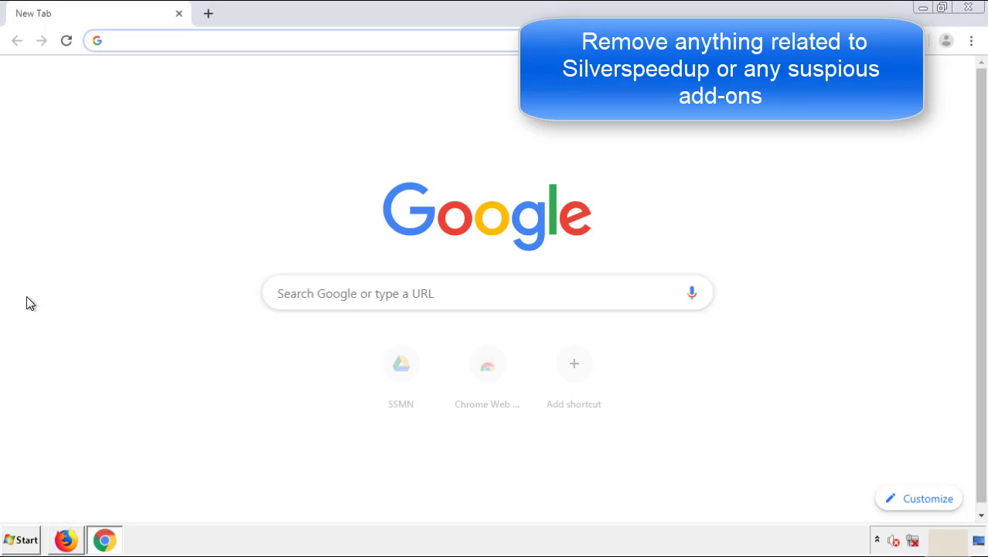
{"action": "left_click", "coordinate": [971, 40]}
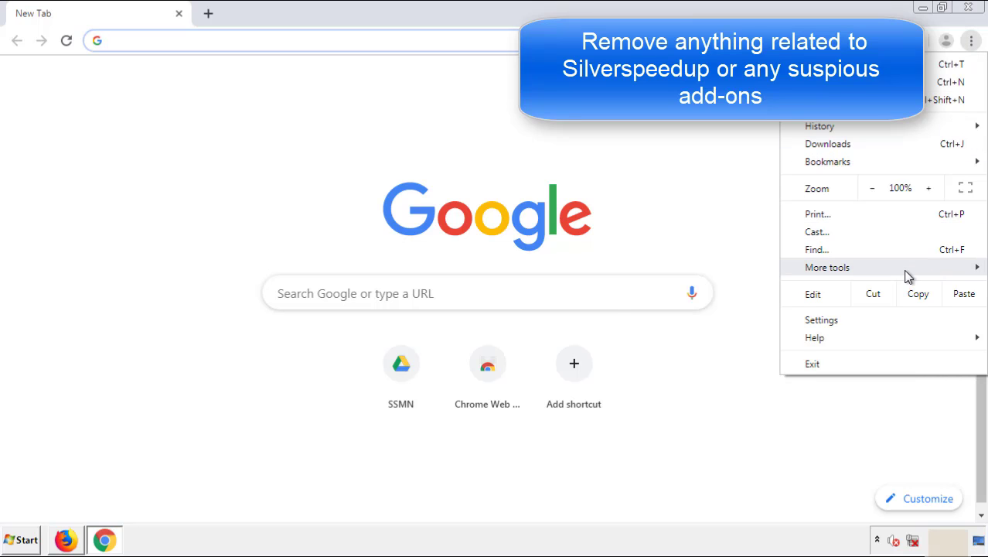
{"action": "mouse_move", "coordinate": [886, 272]}
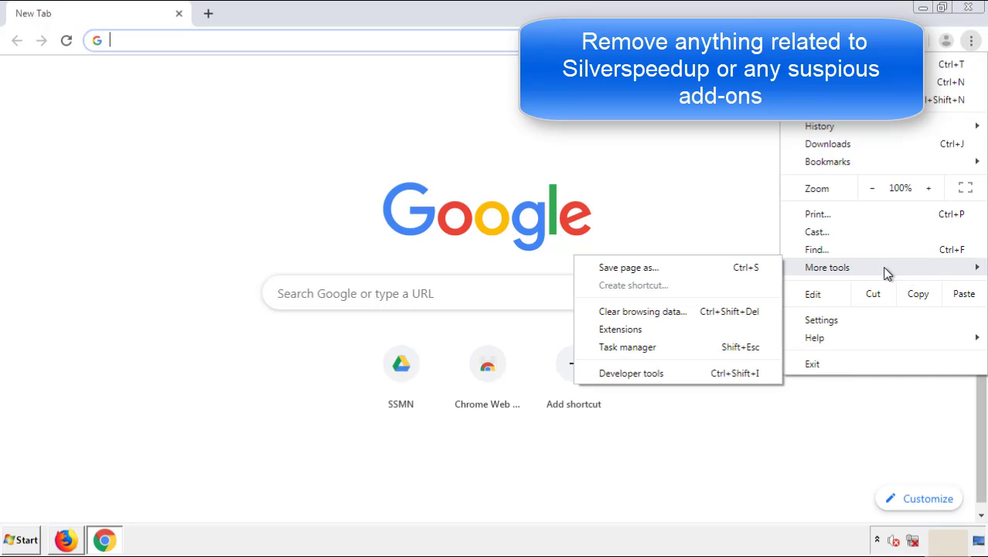
{"action": "left_click", "coordinate": [640, 327]}
{"action": "scroll", "coordinate": [232, 232], "scroll_direction": "down", "scroll_amount": 10}
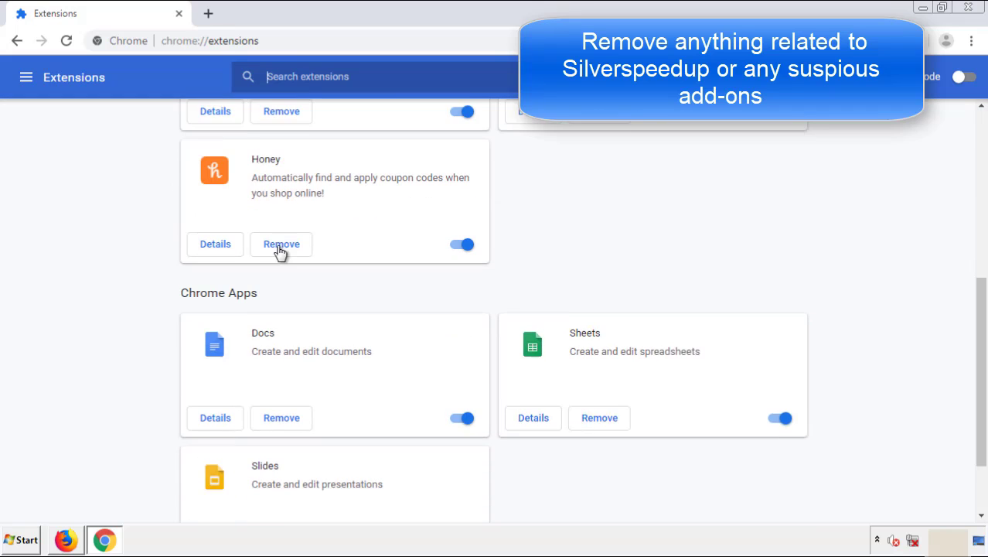
{"action": "scroll", "coordinate": [375, 282], "scroll_direction": "up", "scroll_amount": 10}
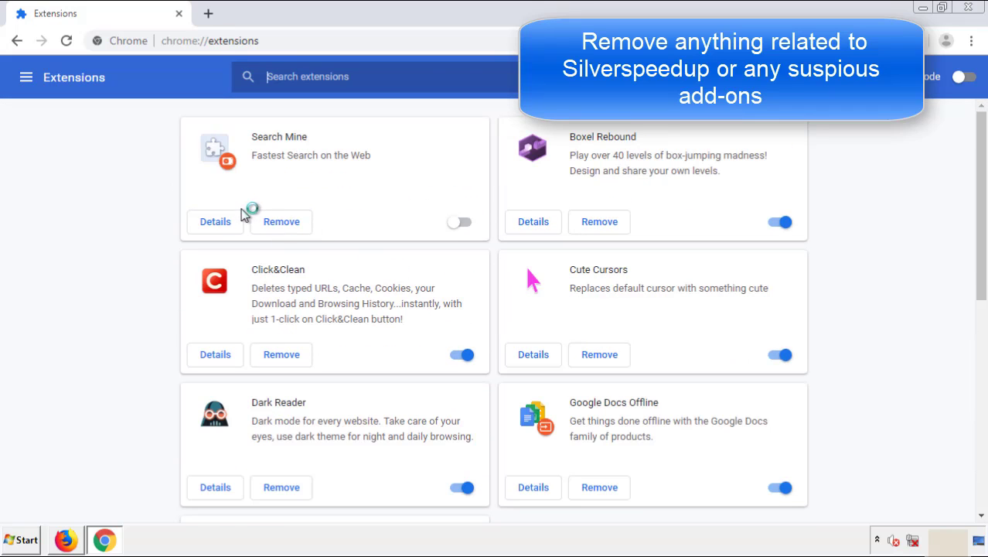
{"action": "left_click", "coordinate": [281, 225]}
{"action": "left_click", "coordinate": [545, 128]}
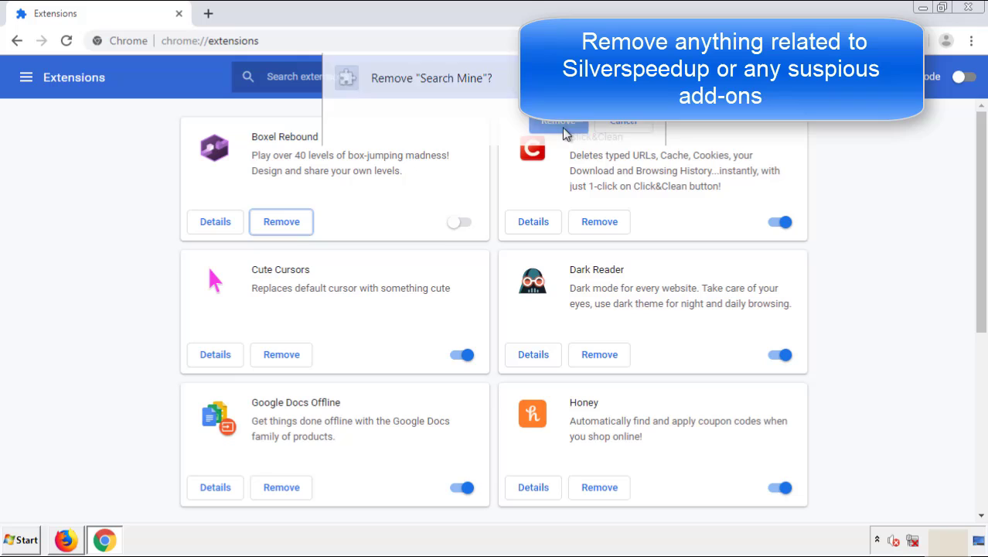
{"action": "left_click", "coordinate": [976, 9]}
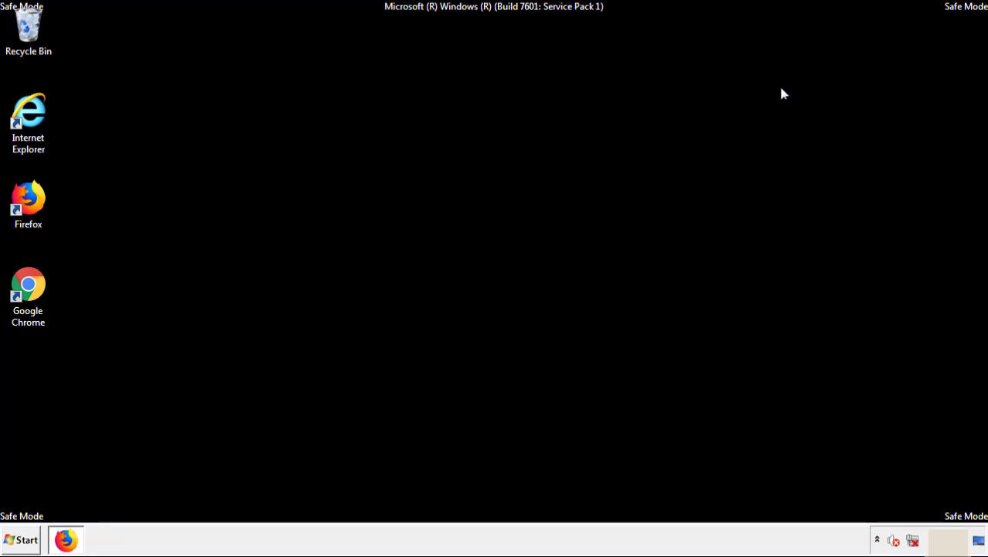
- Bring up the Windows power options for restarting the computer
{"action": "left_click", "coordinate": [22, 539]}
{"action": "left_click", "coordinate": [267, 506]}
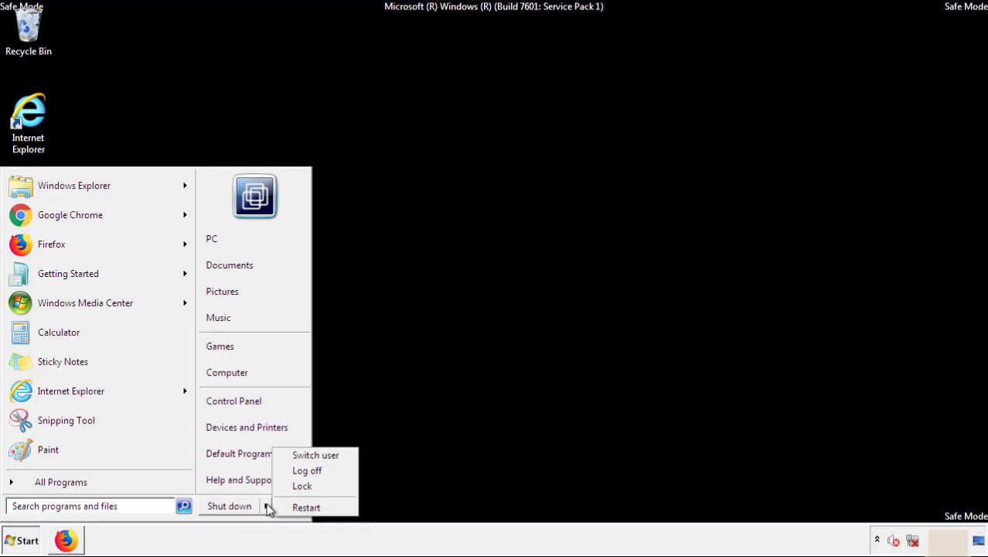